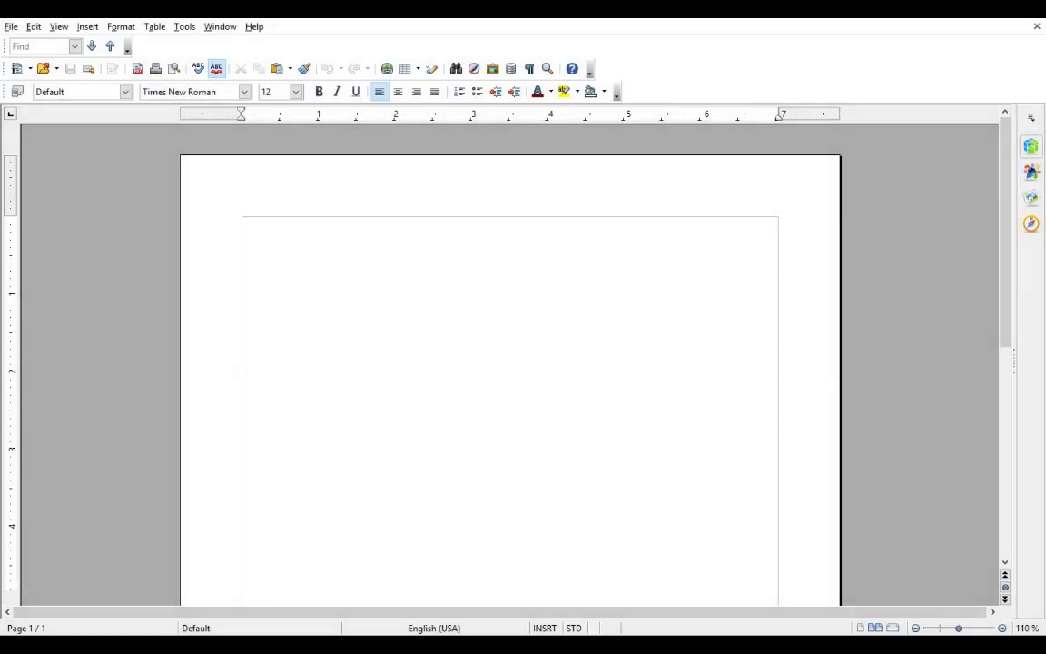
Type OPENOFFICE.ORG on the first line of the blank page, fixing a typo along the way
left_click(367, 278)
type("O")
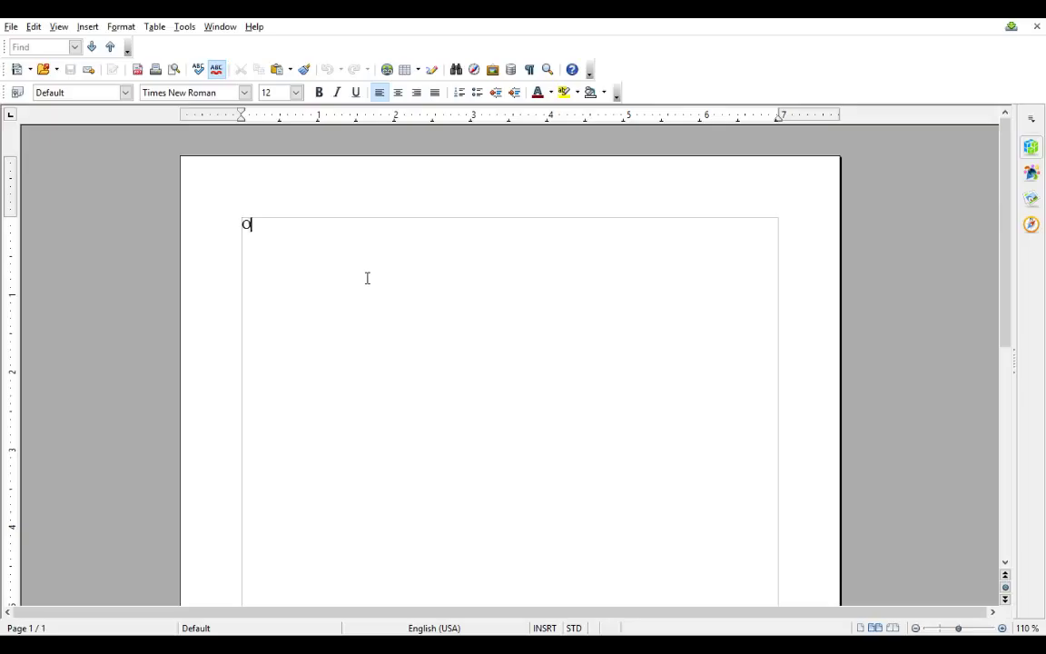
type("PENOF")
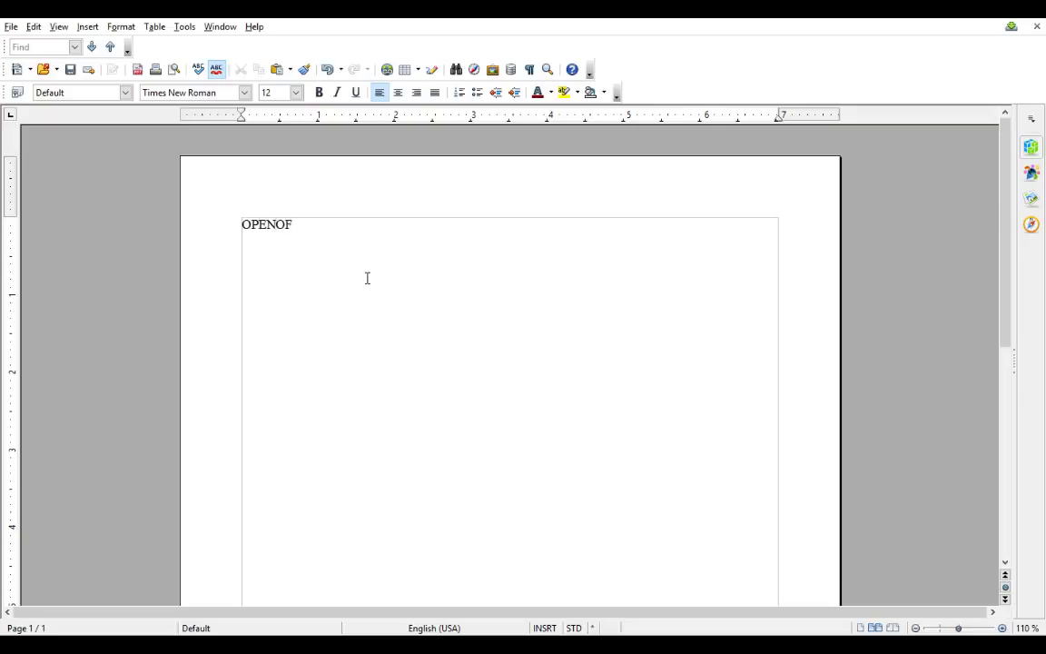
type("FICE.")
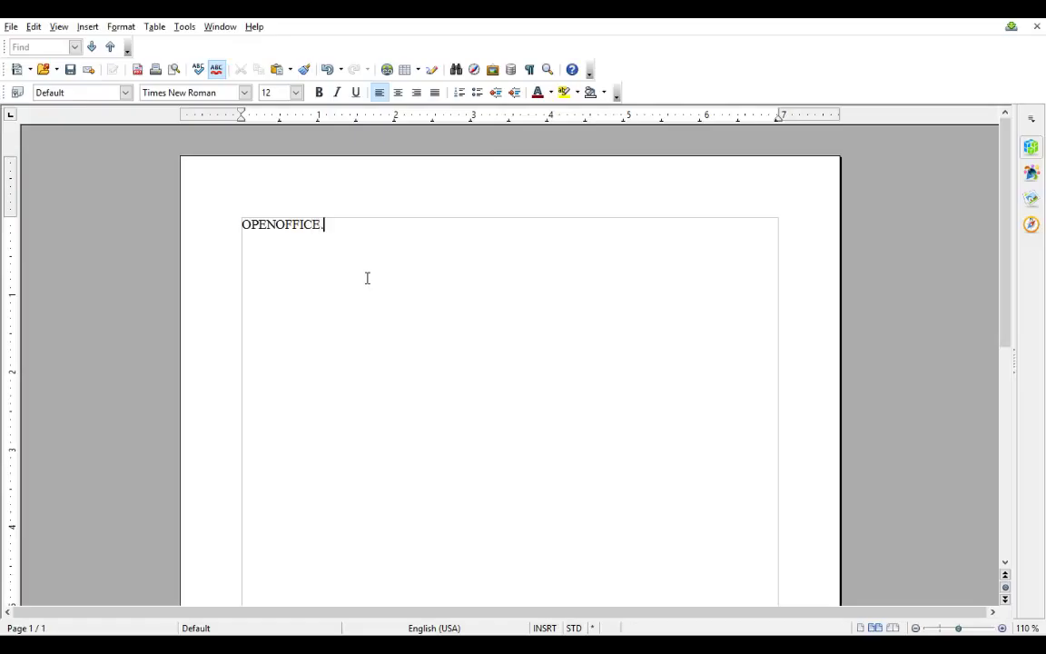
type("ORG")
Delete the OPENOFFICE.ORG line and insert an empty two-column table spanning the pages
left_click_drag(352, 227, 233, 219)
key("Delete")
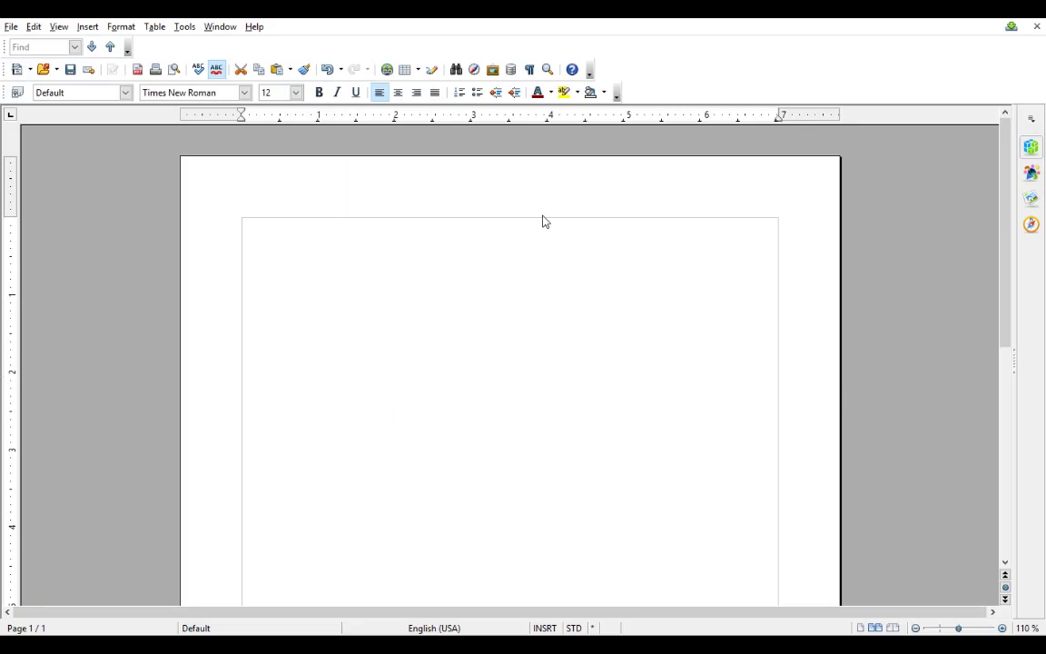
key("ctrl+y")
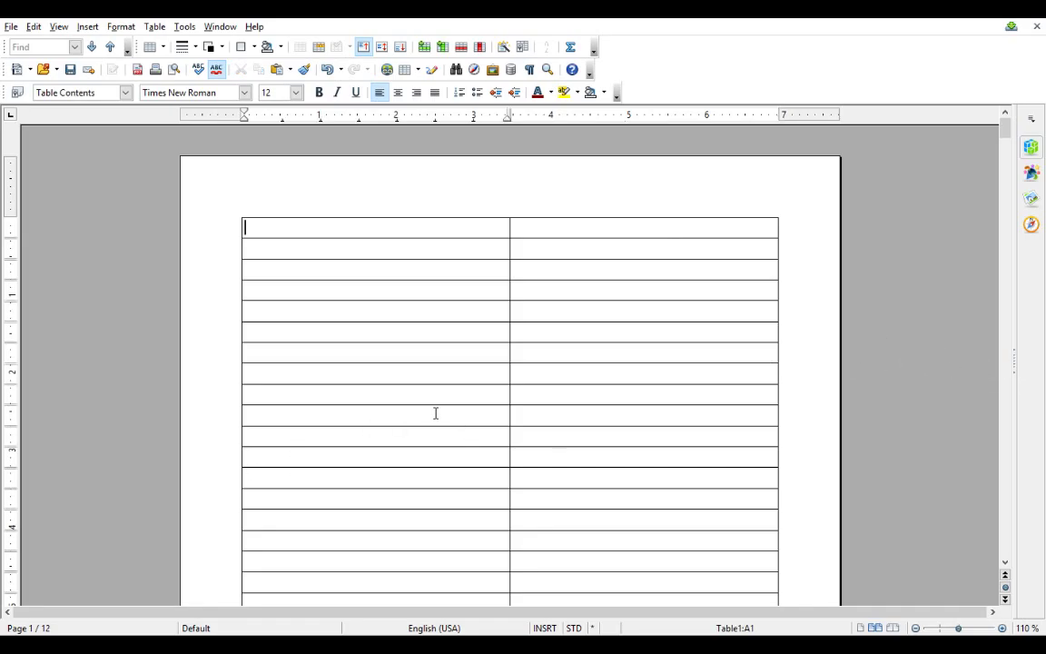
scroll(435, 413, "down", 5)
scroll(435, 414, "up", 5)
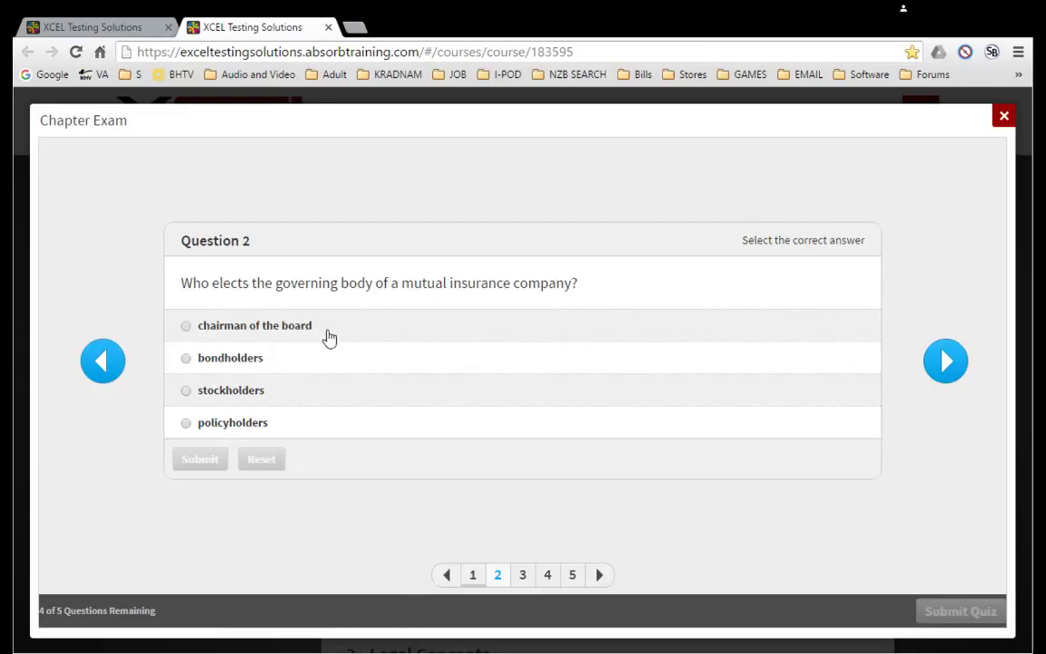
Select the Question 2 text about who elects a mutual insurance company's governing body
left_click_drag(248, 326, 177, 276)
key("ctrl+c")
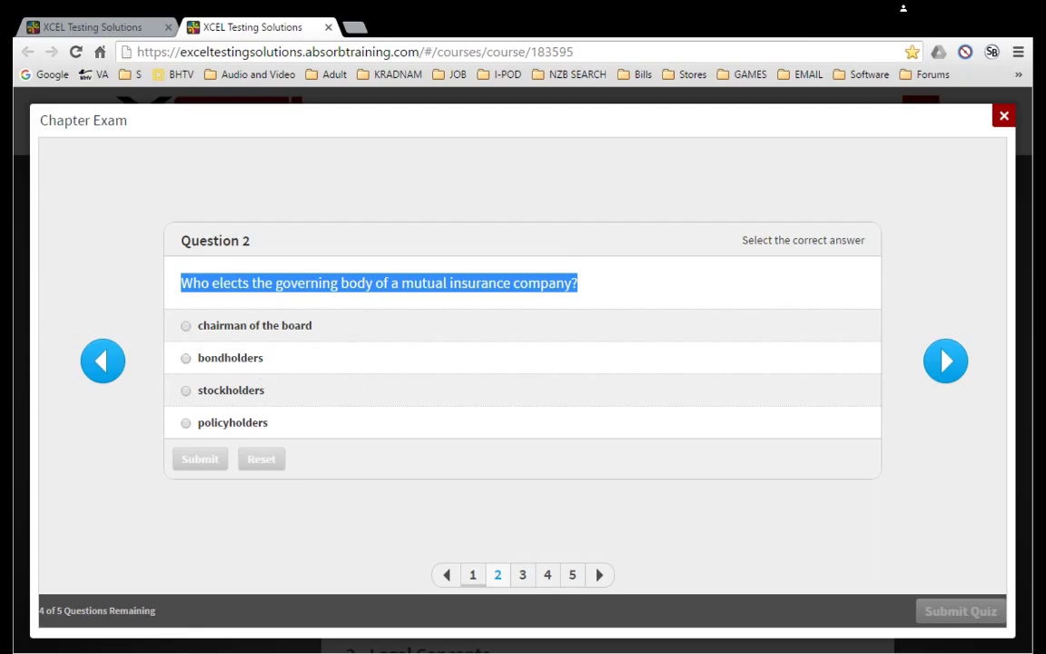
Paste the mutual insurance question into the Writer table's first cell
key("alt+Tab")
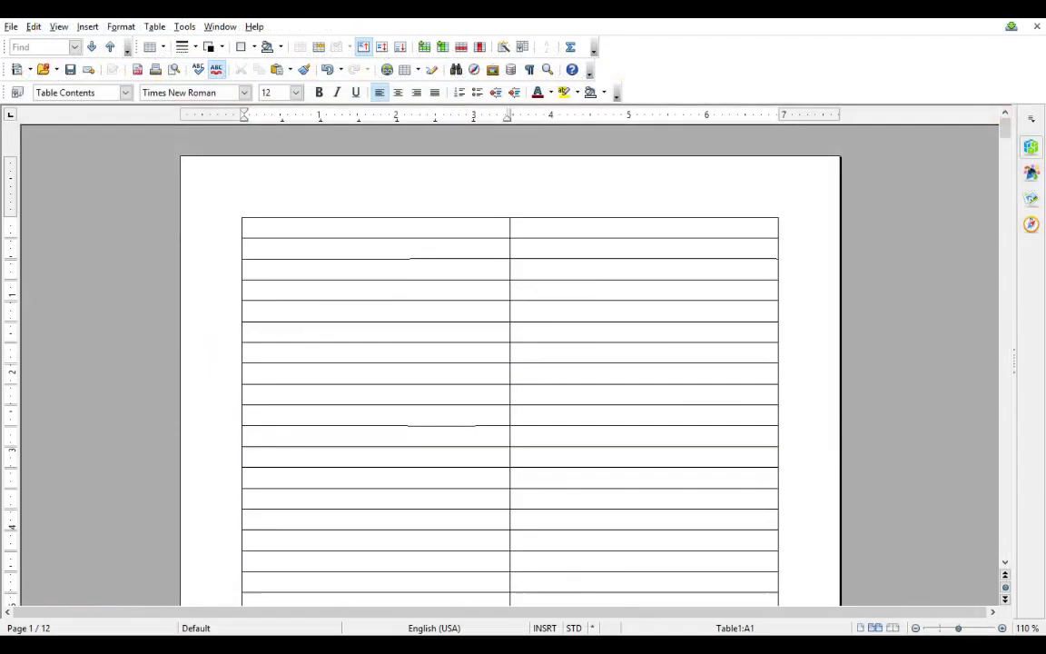
left_click(280, 226)
key("ctrl+v")
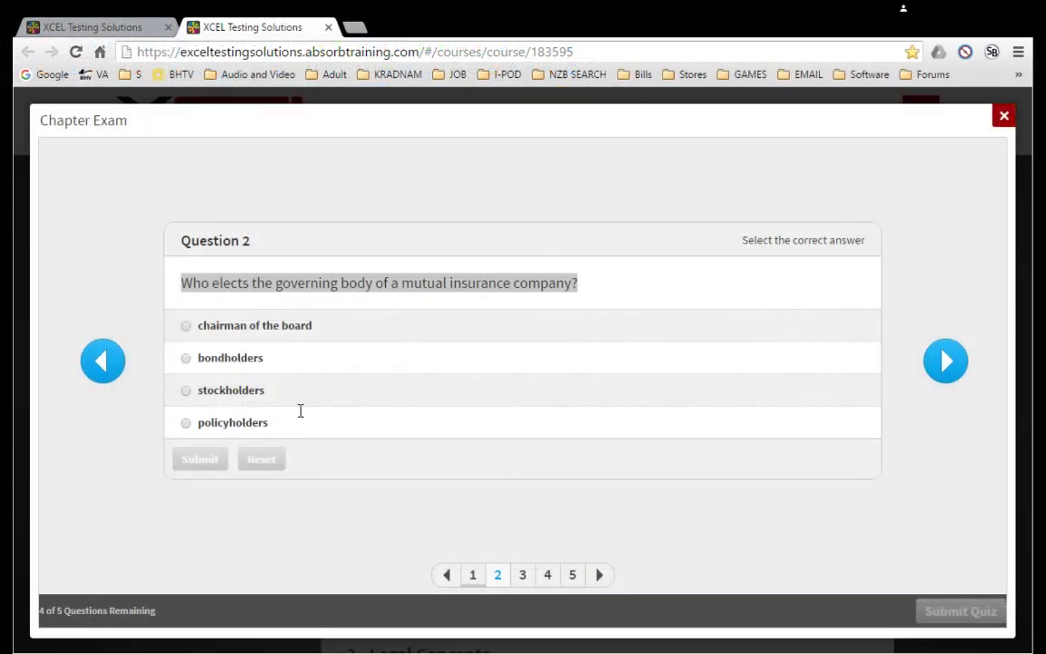
Answer Question 2 with 'policyholders', submit it, and select the answer word
left_click(968, 242)
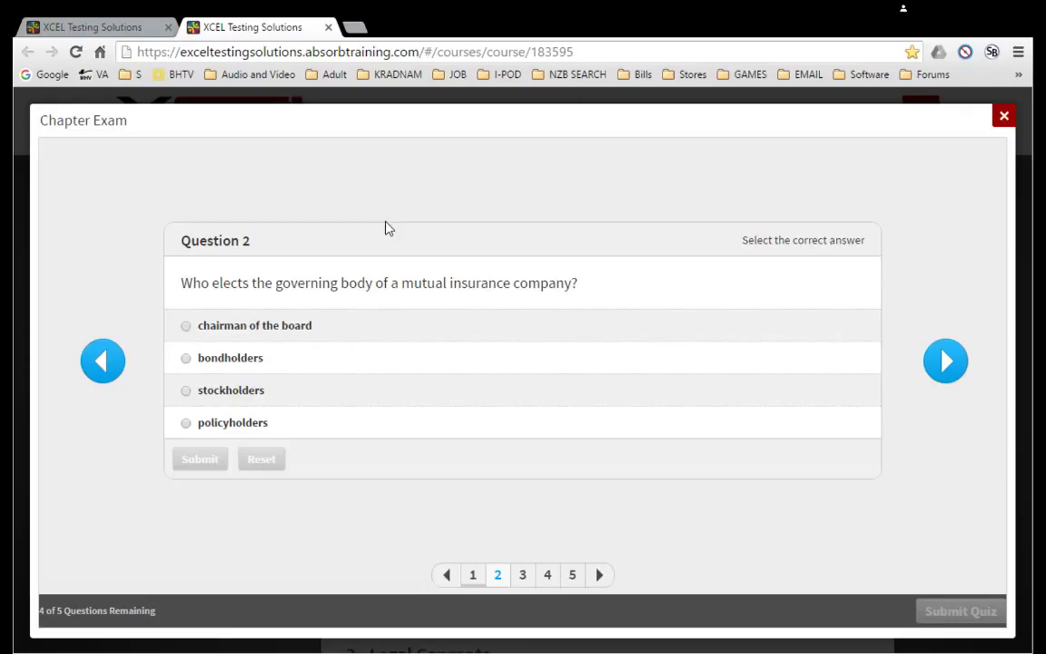
left_click(307, 423)
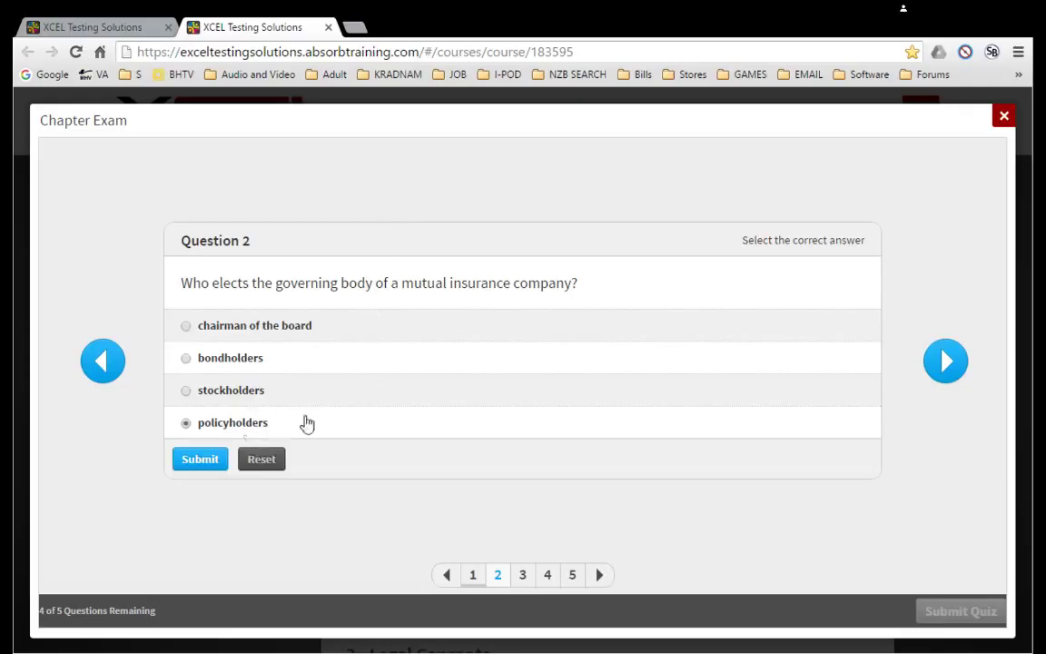
left_click(219, 461)
double_click(225, 424)
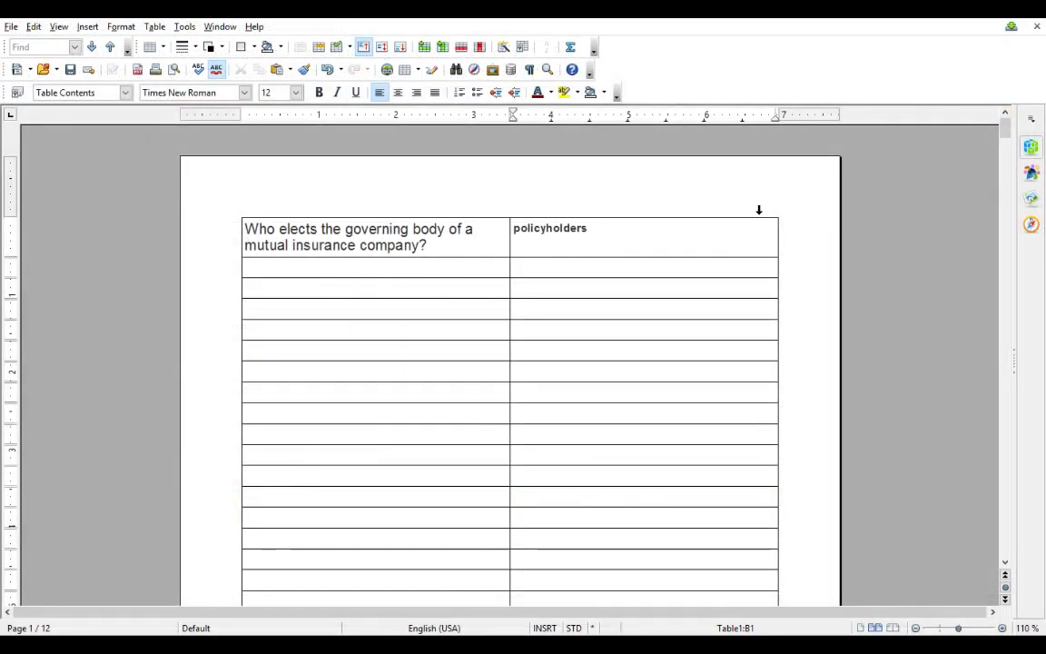
left_click(368, 265)
scroll(373, 277, "down", 3)
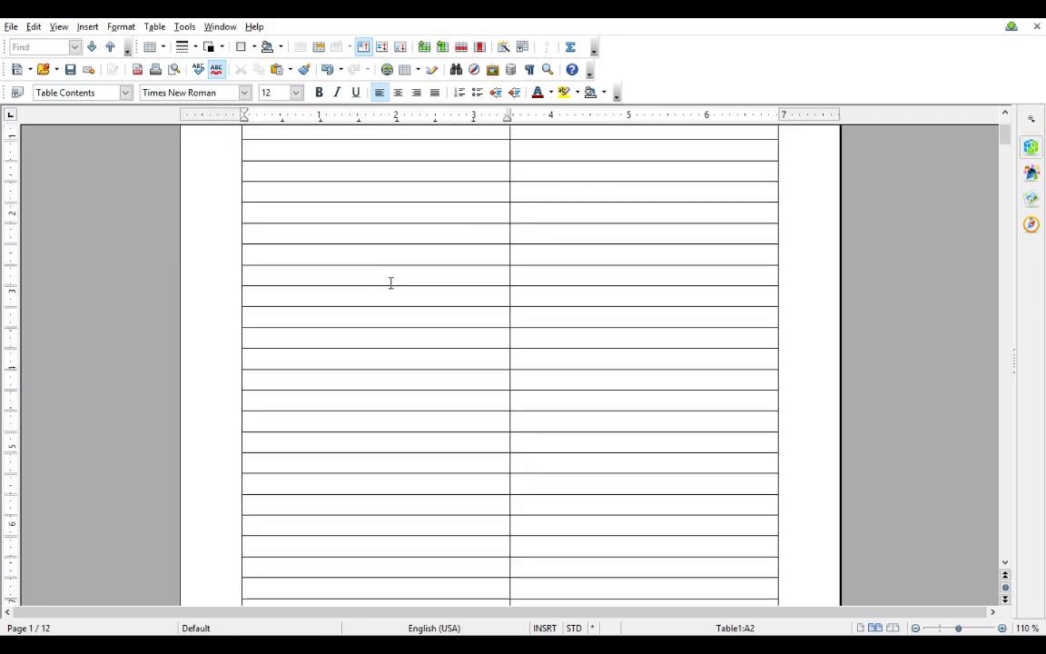
scroll(390, 282, "up", 4)
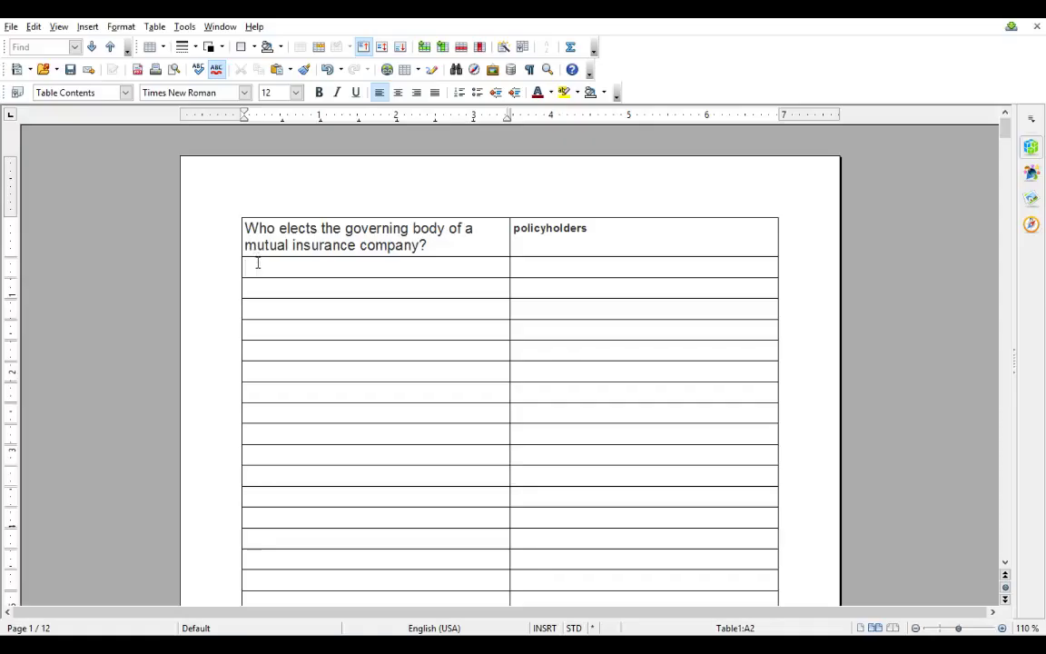
type("CHAPTER 1")
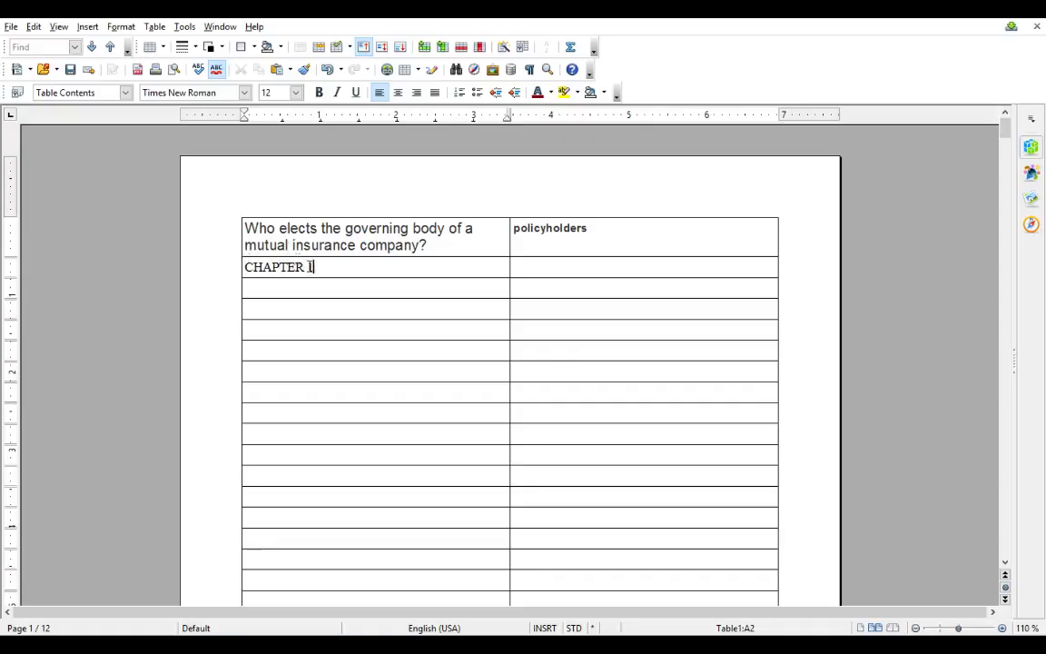
left_click_drag(312, 266, 234, 267)
key("Delete")
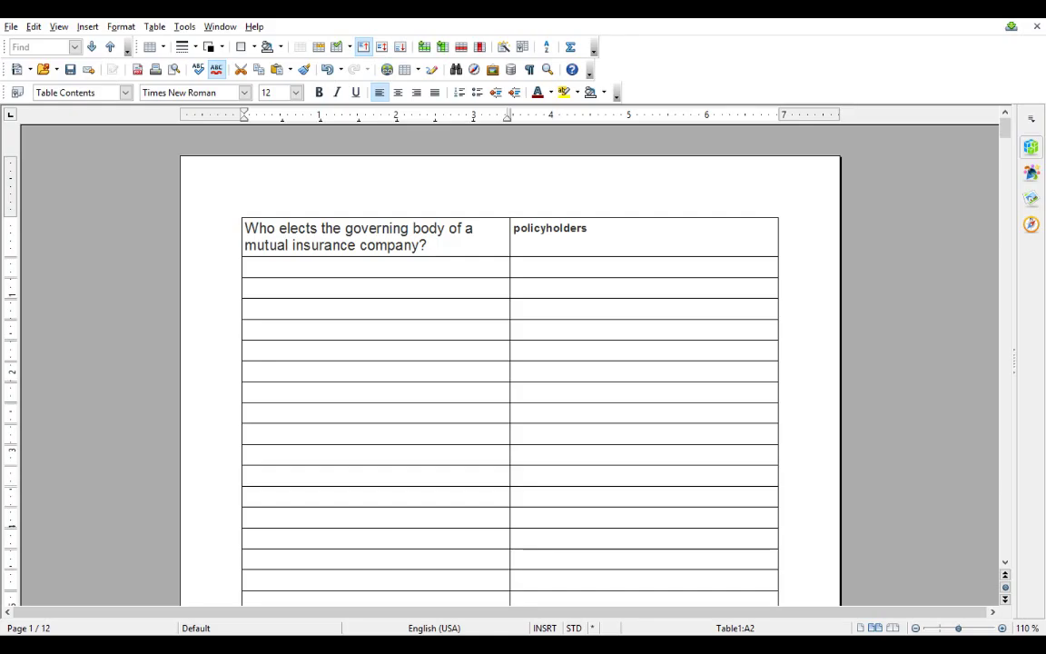
key("alt+Tab")
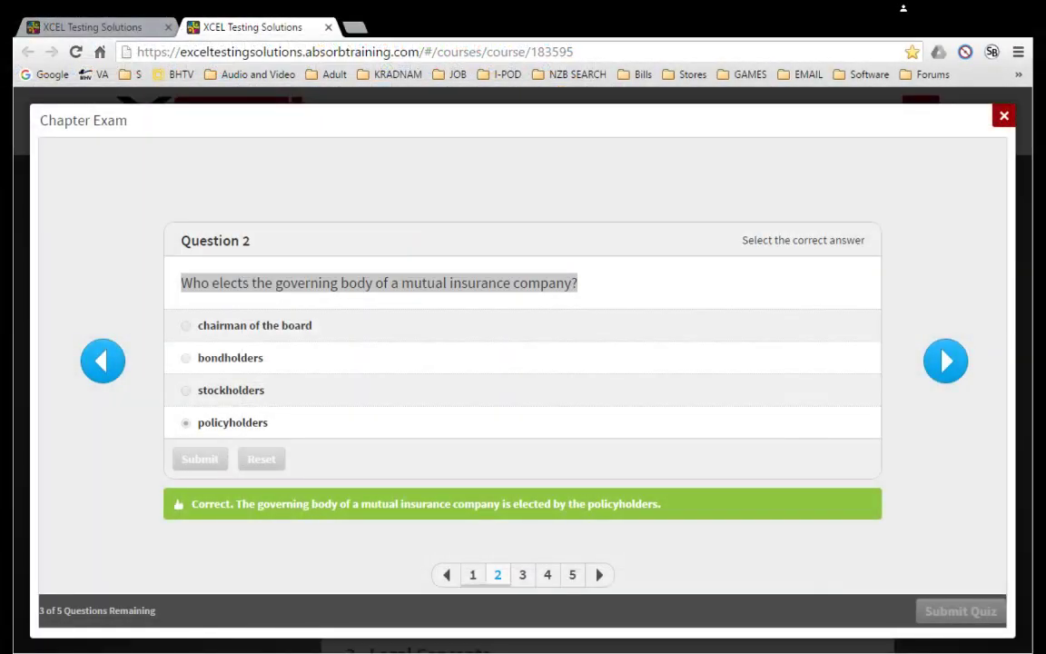
Reselect the graded Question 2 text in the quiz and return to Writer
left_click(535, 283)
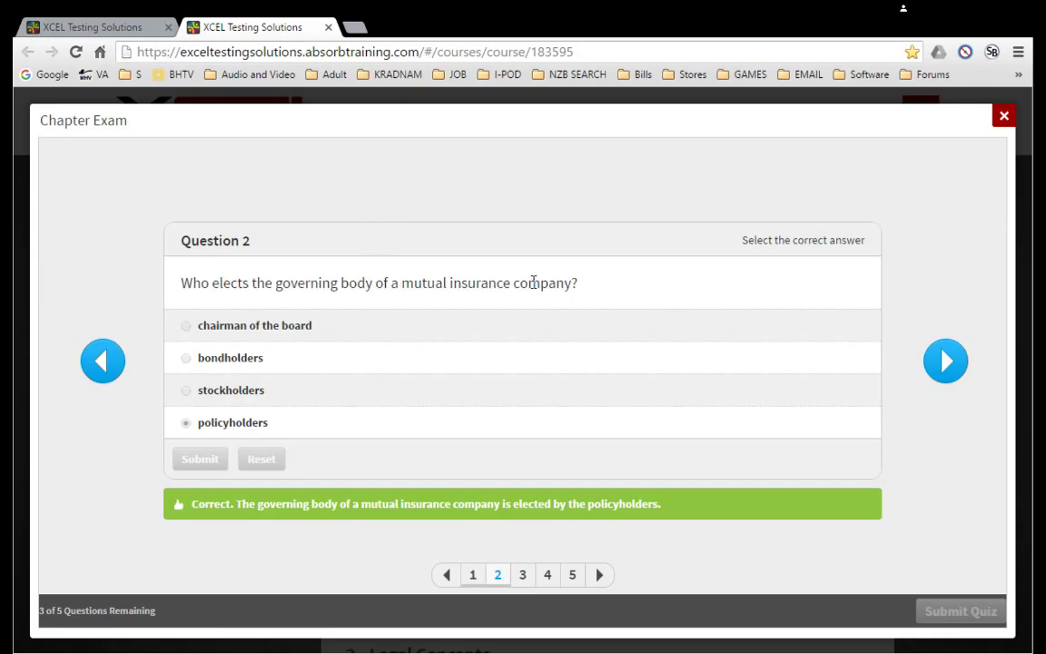
left_click_drag(592, 289, 182, 283)
key("ctrl+c")
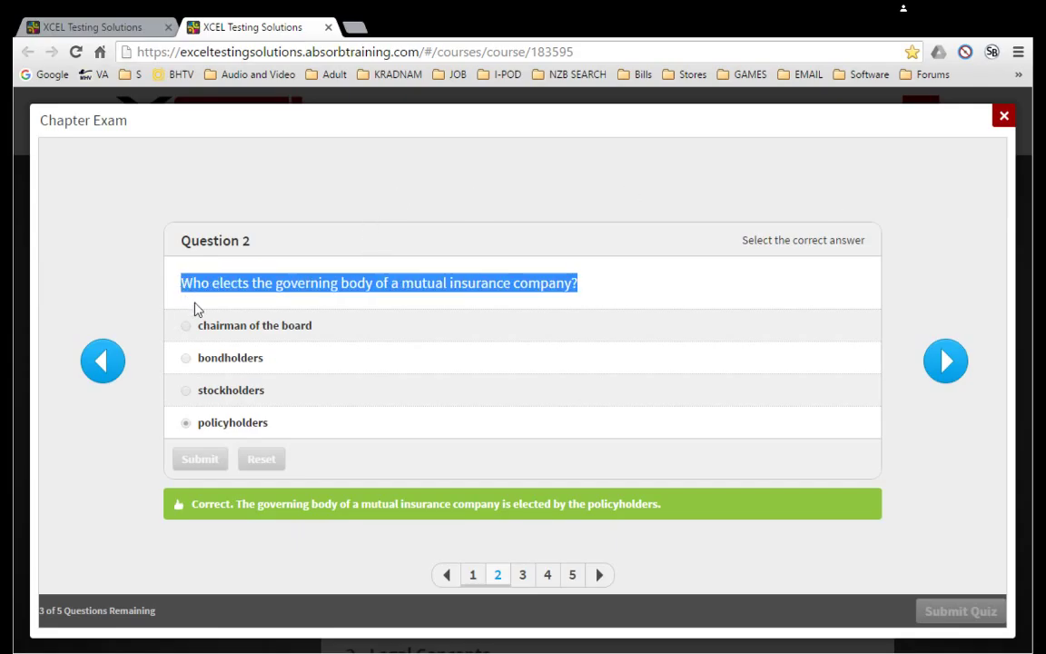
key("alt+Tab")
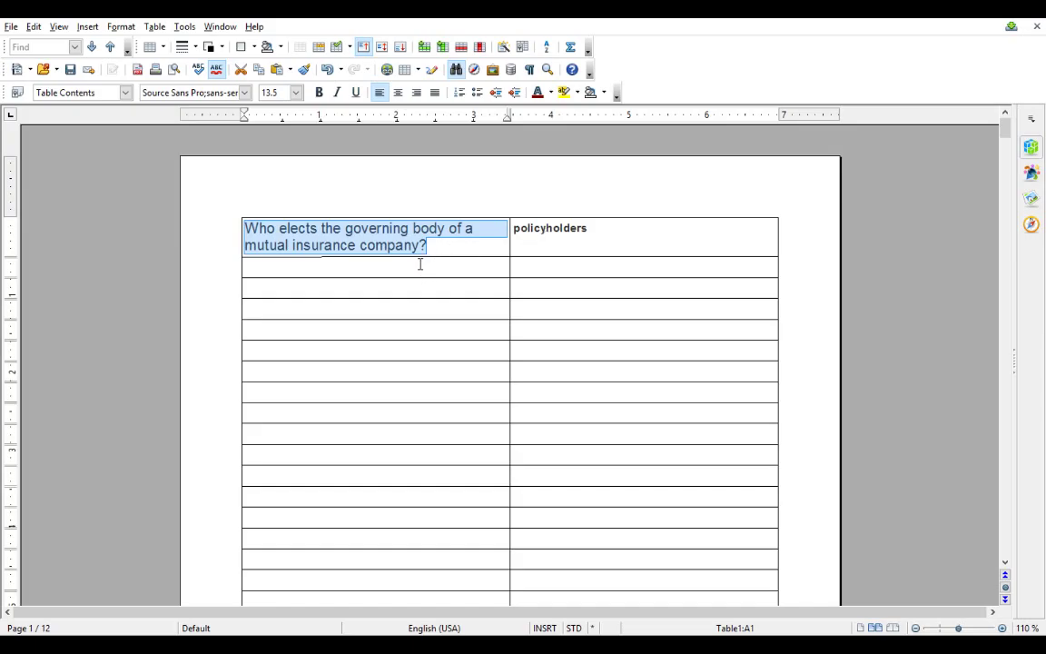
Paste the mutual insurance question into empty cell A47 and type 'hundred' in B47
scroll(454, 499, "down", 4)
scroll(454, 499, "down", 10)
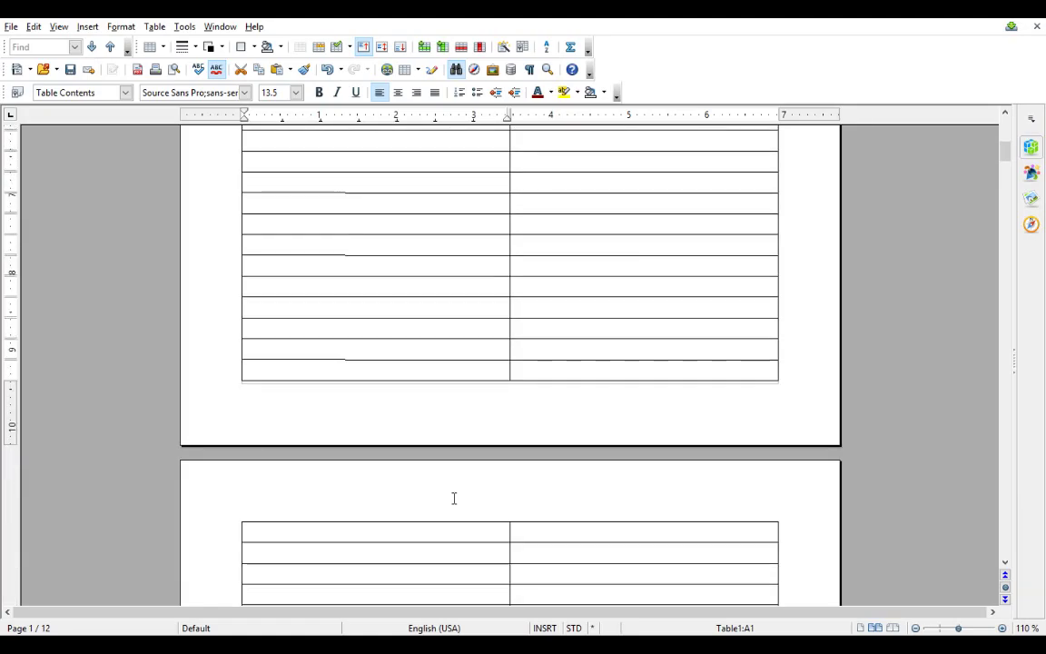
scroll(454, 499, "down", 10)
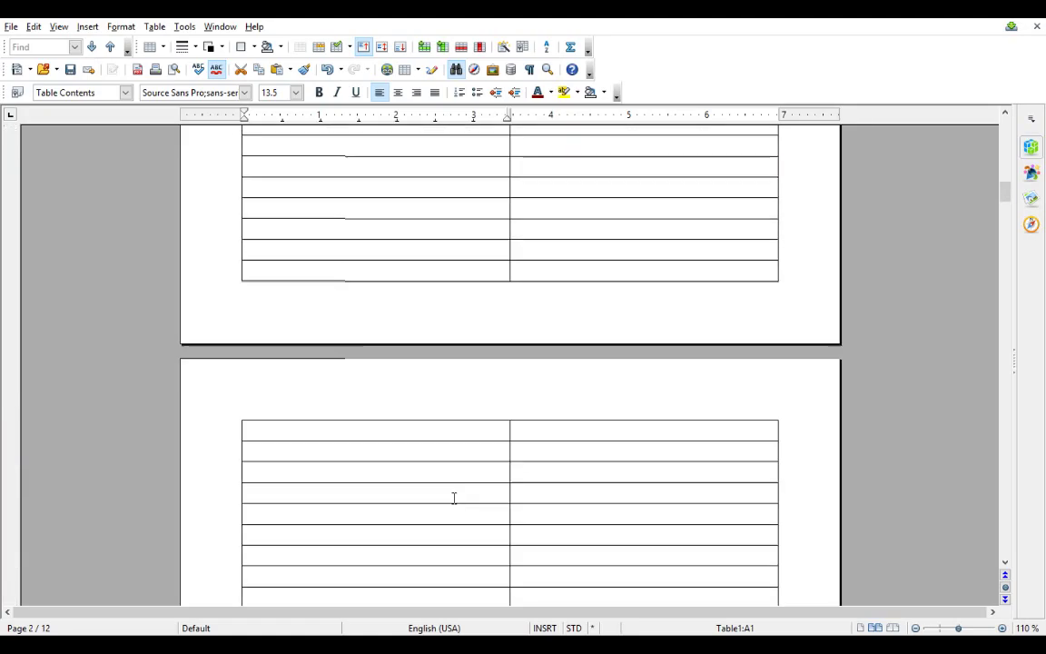
scroll(454, 498, "down", 10)
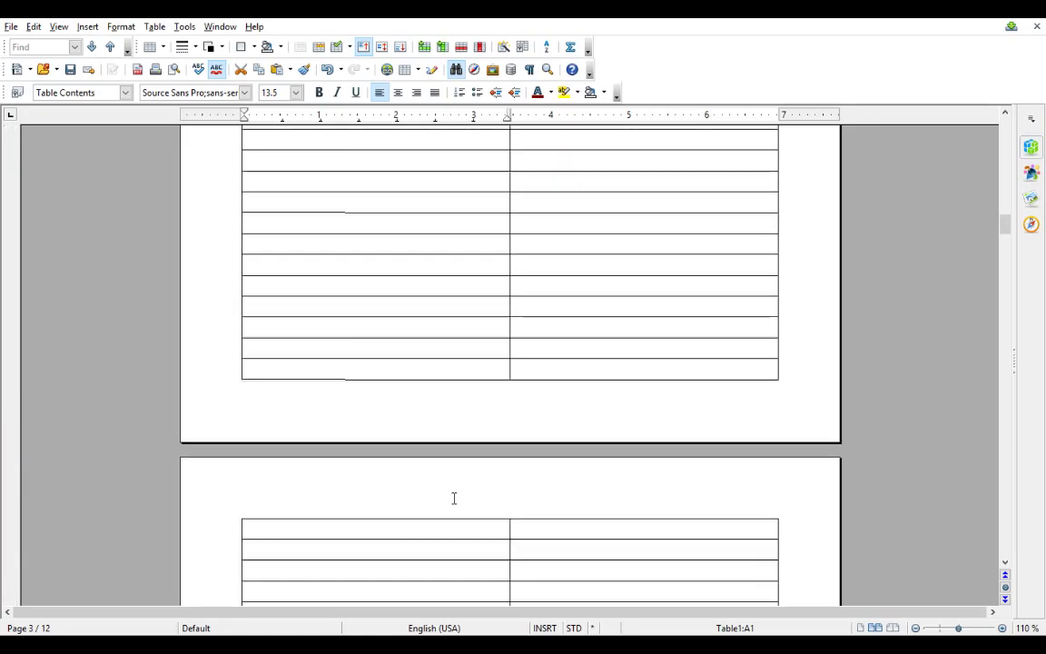
scroll(454, 499, "down", 10)
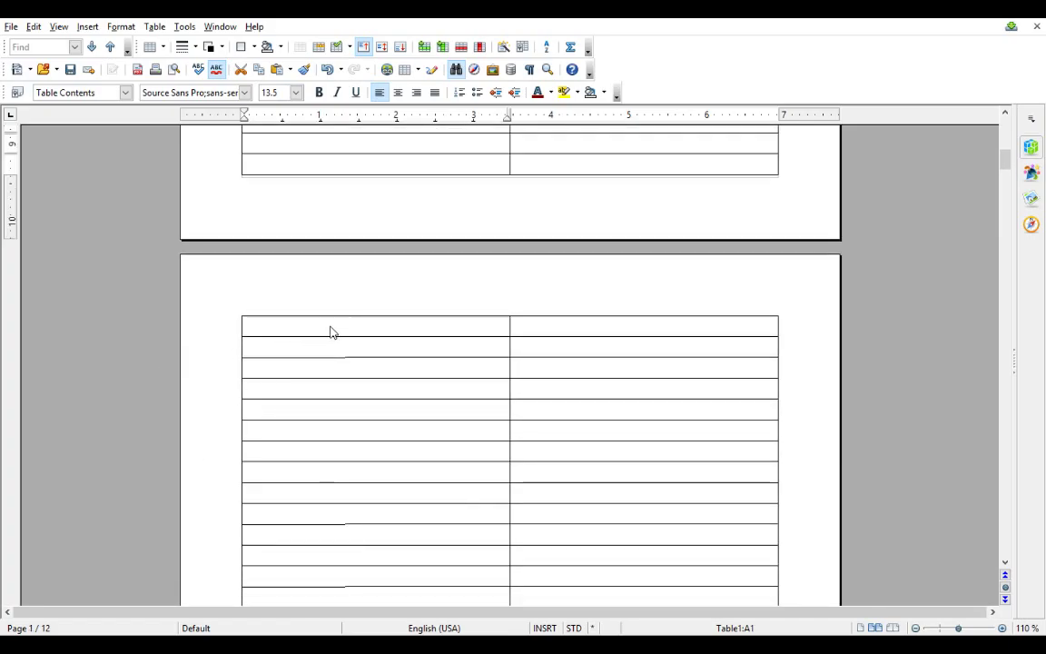
scroll(352, 373, "down", 5)
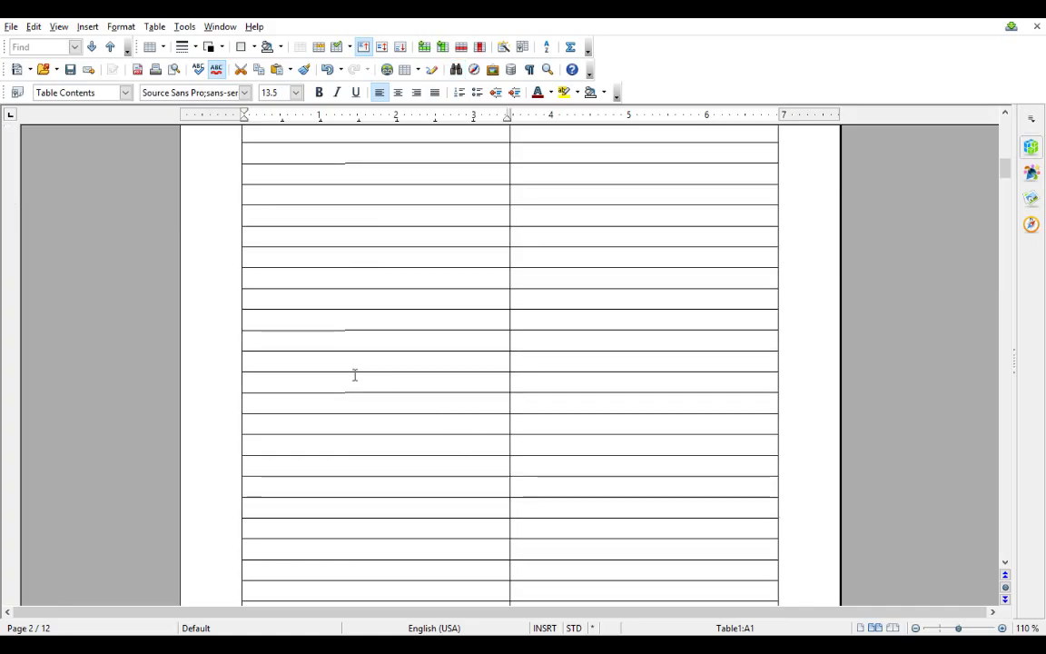
left_click(354, 375)
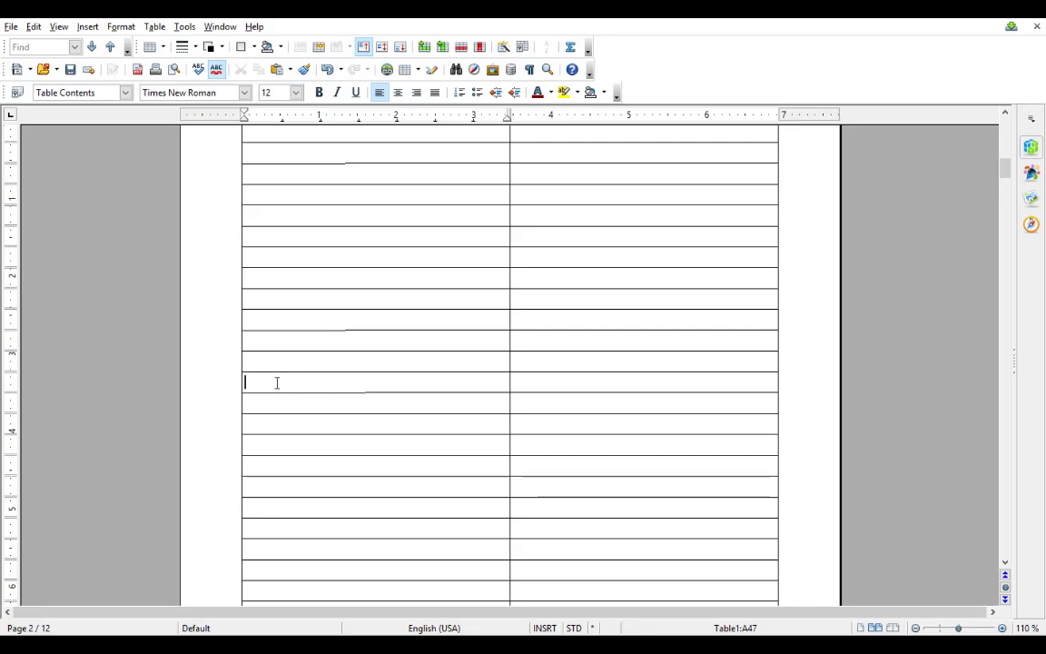
key("ctrl+v")
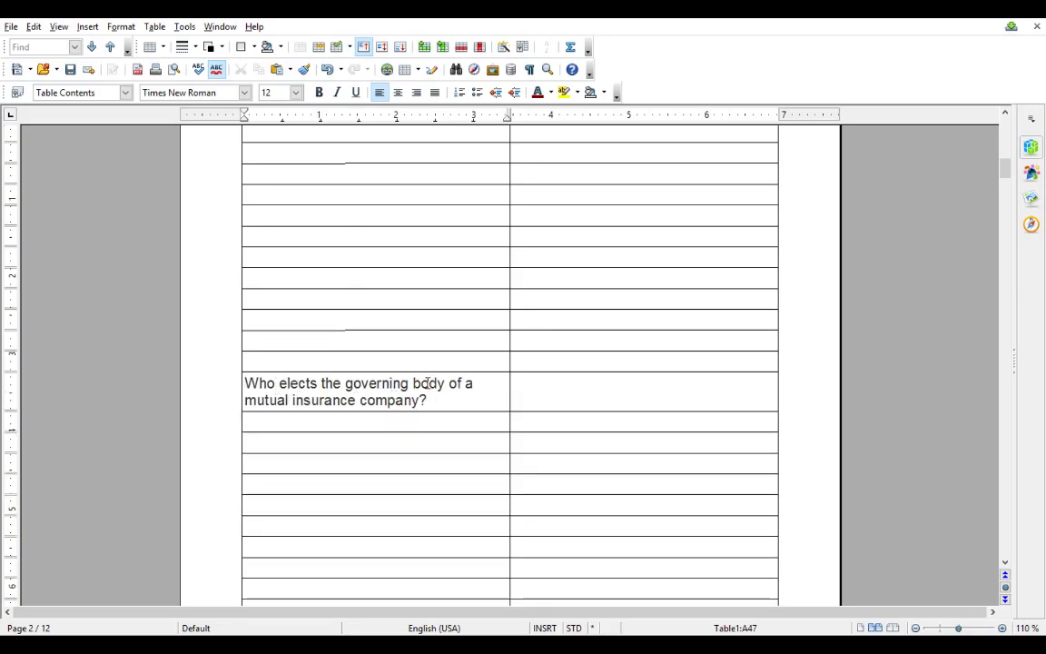
left_click(545, 385)
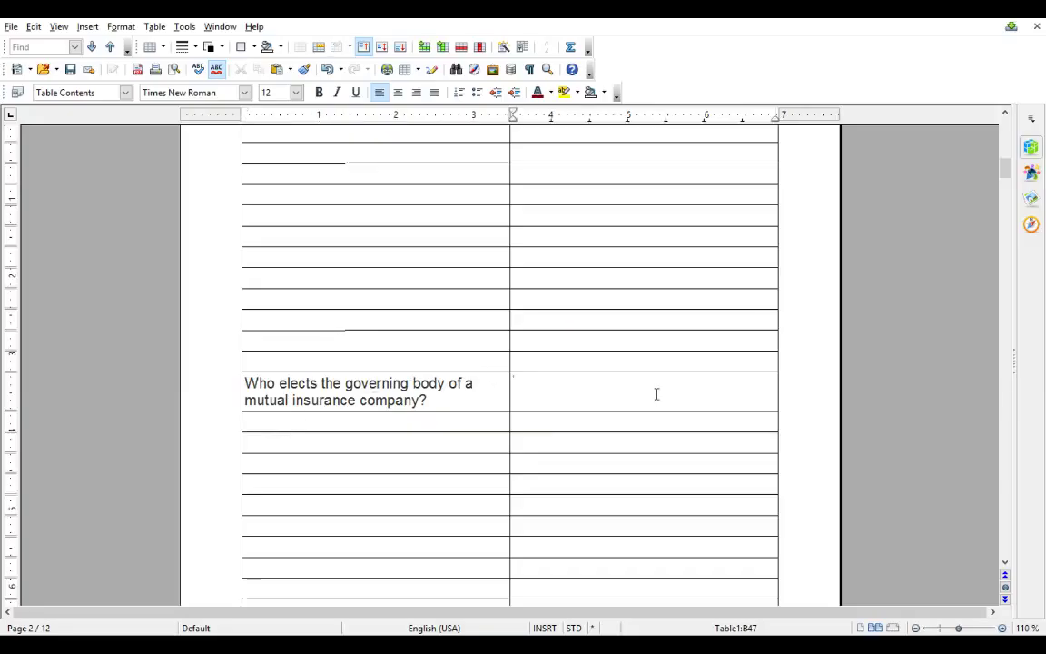
type("hundred")
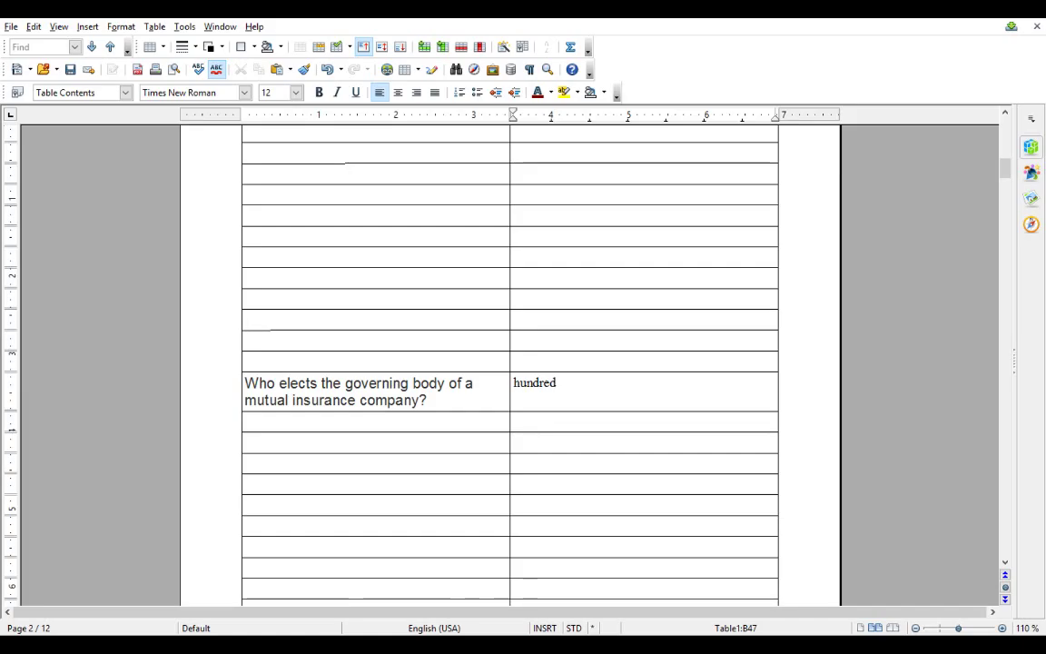
key("alt+Tab")
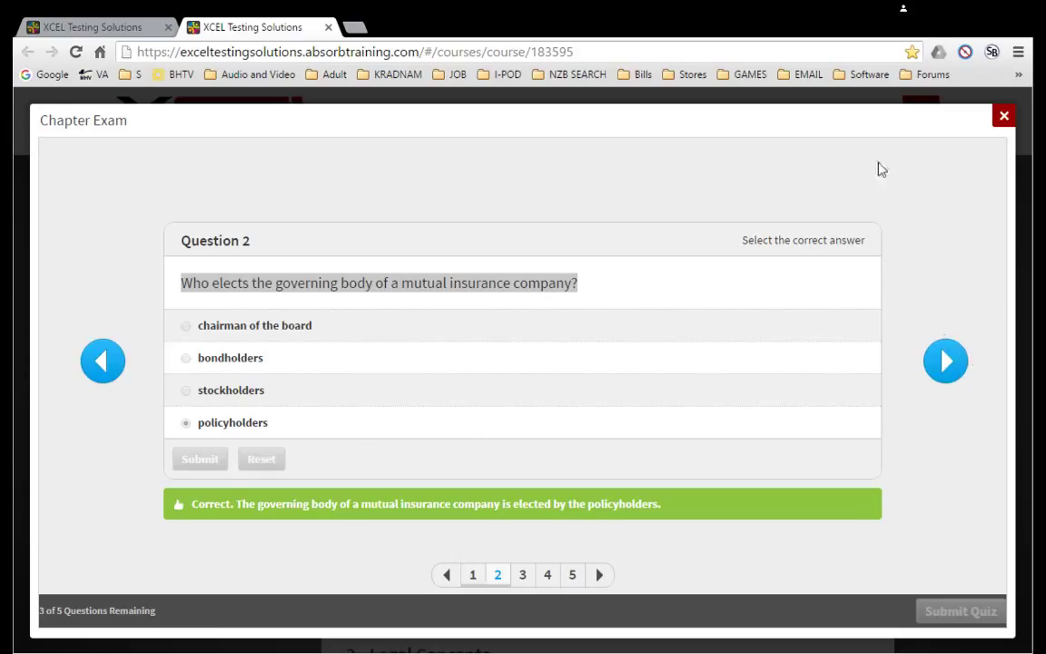
Go to quiz Question 3 and select its text about informing an insurance applicant
left_click(941, 208)
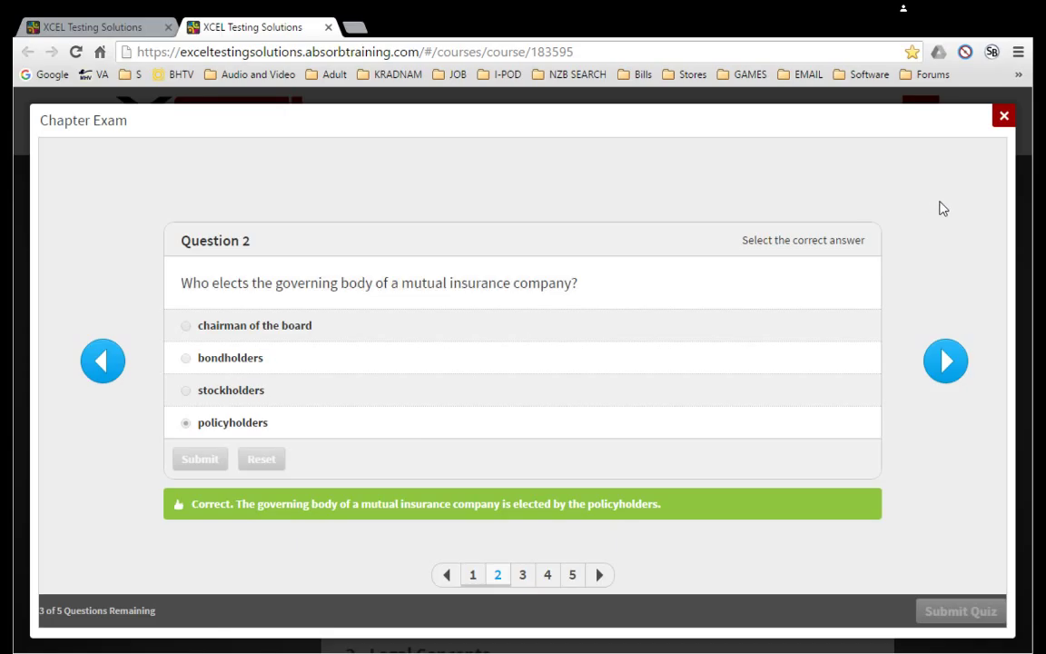
left_click(519, 575)
left_click_drag(285, 292, 176, 273)
key("ctrl+c")
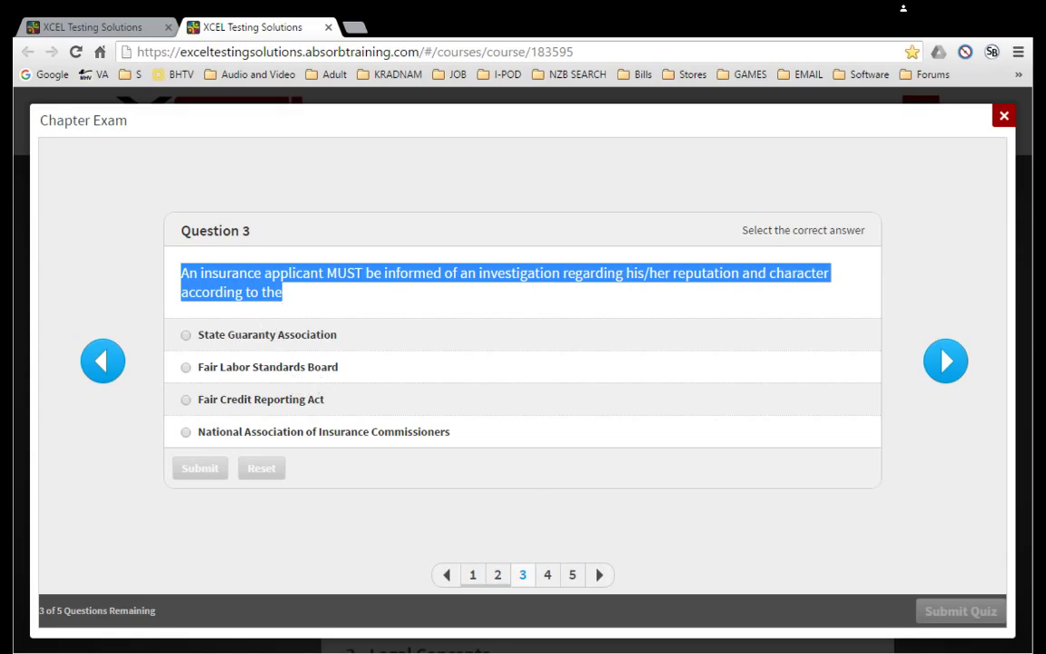
key("alt+Tab")
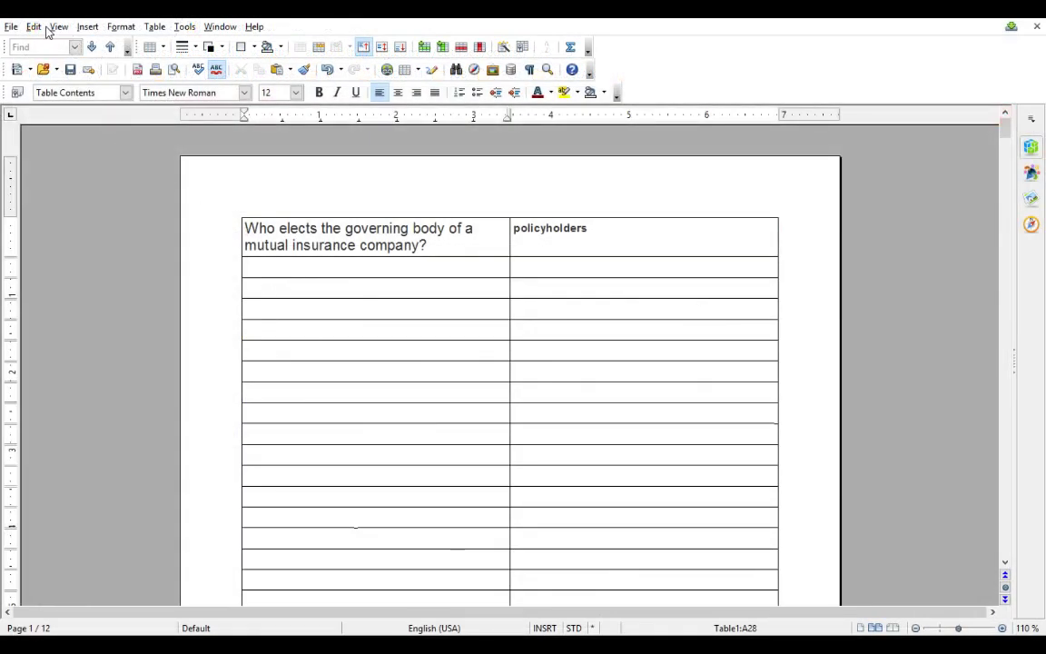
Jump to the table start, open Find & Replace, and place the caret below the mutual insurance question
key("ctrl+Home")
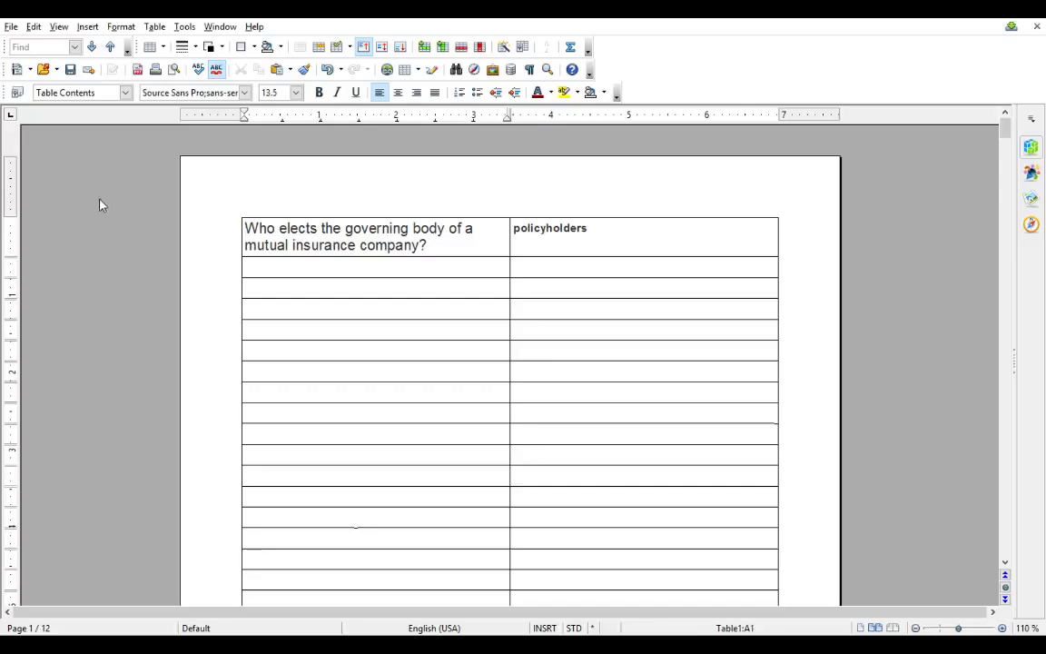
key("ctrl+h")
scroll(344, 433, "down", 15)
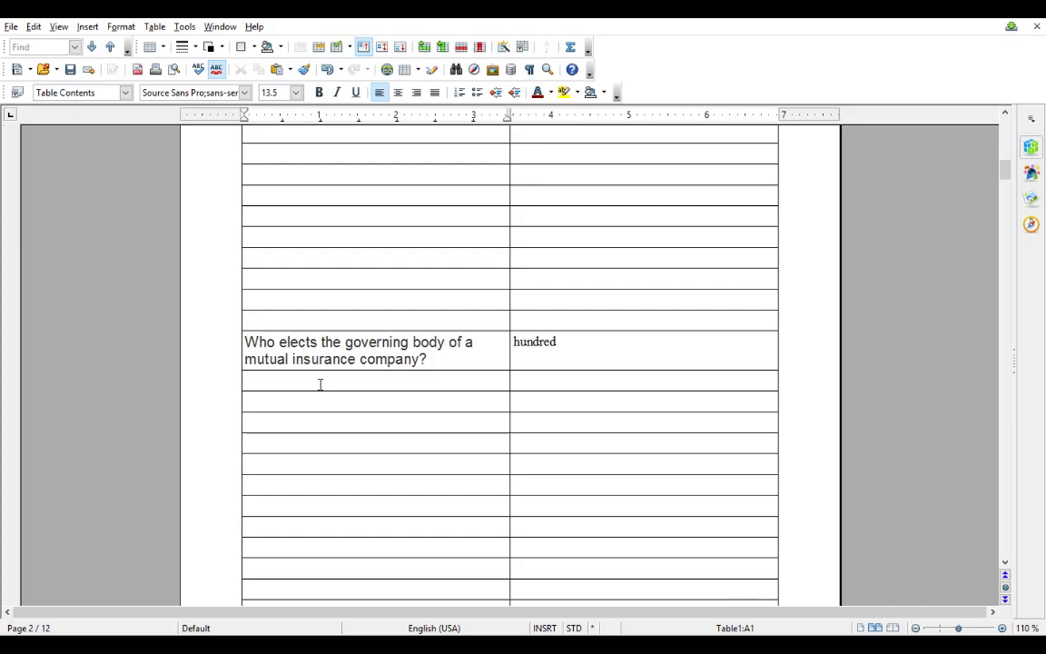
left_click(320, 382)
Paste the insurance applicant question into the new row and enter 2 beside it
key("ctrl+v")
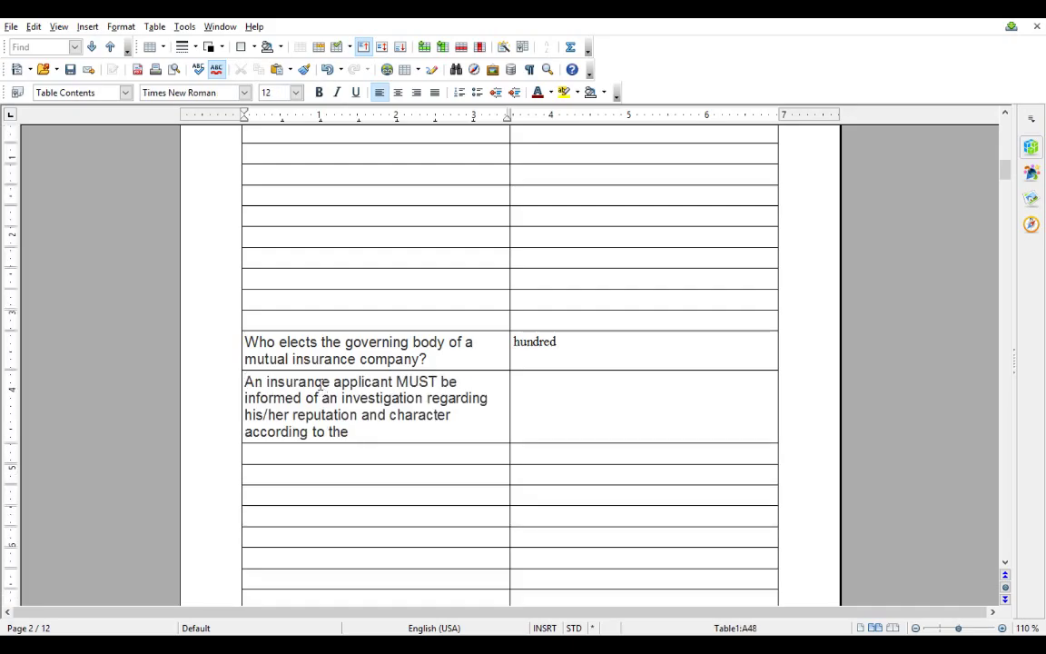
left_click(518, 386)
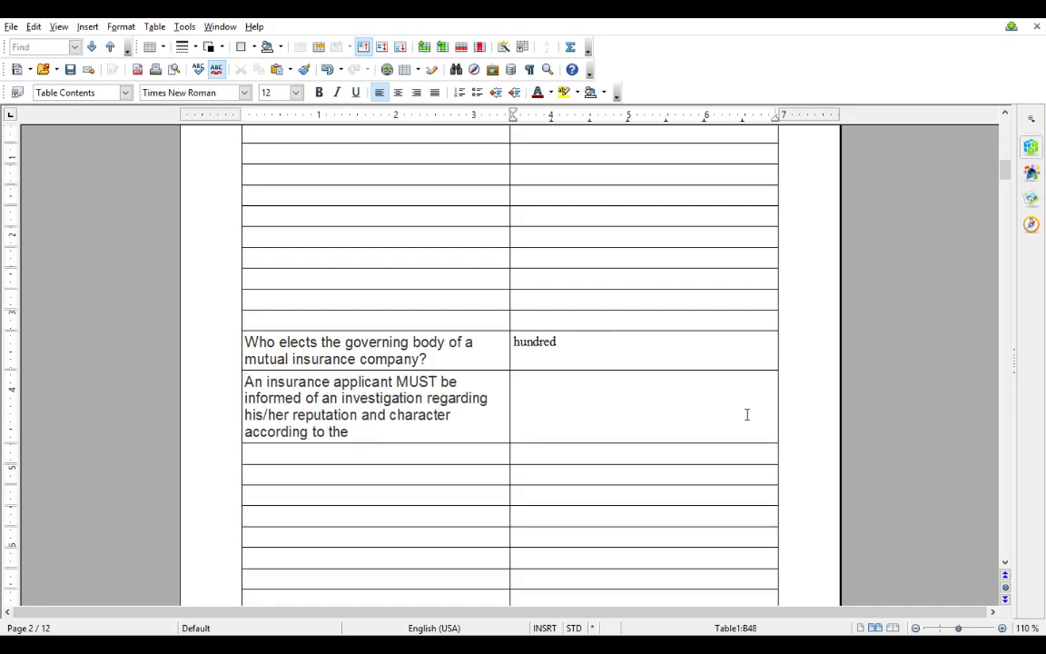
type("2")
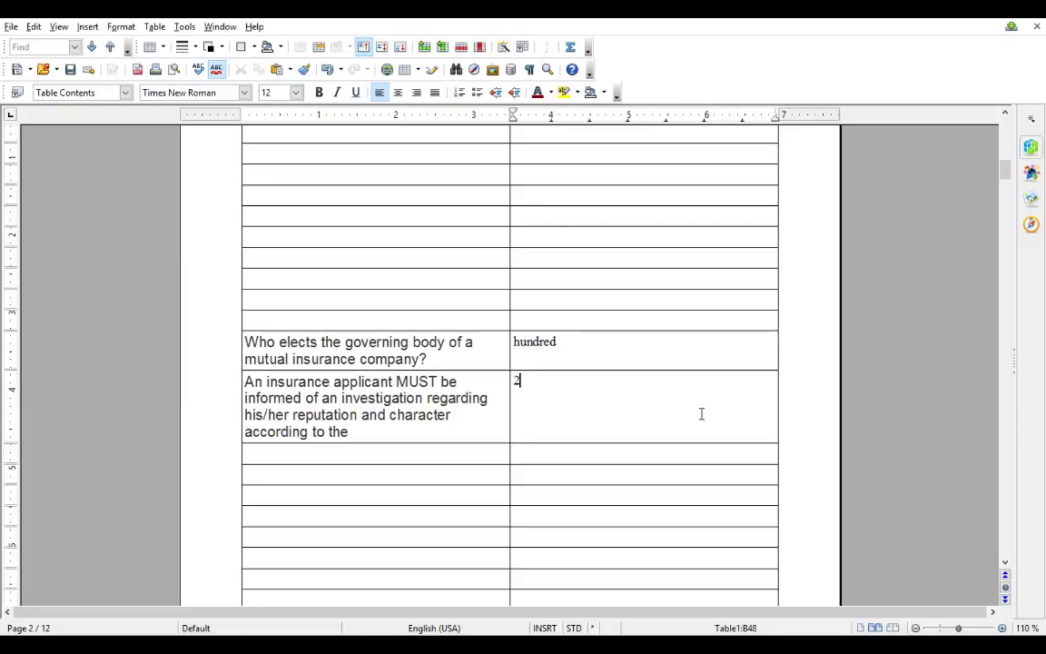